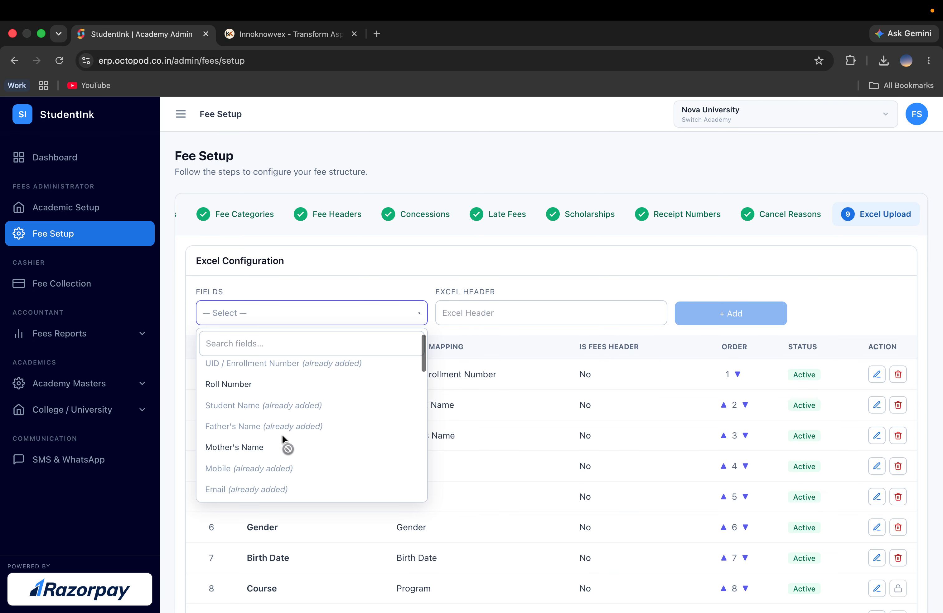
pyautogui.scroll(-3, 283, 434)
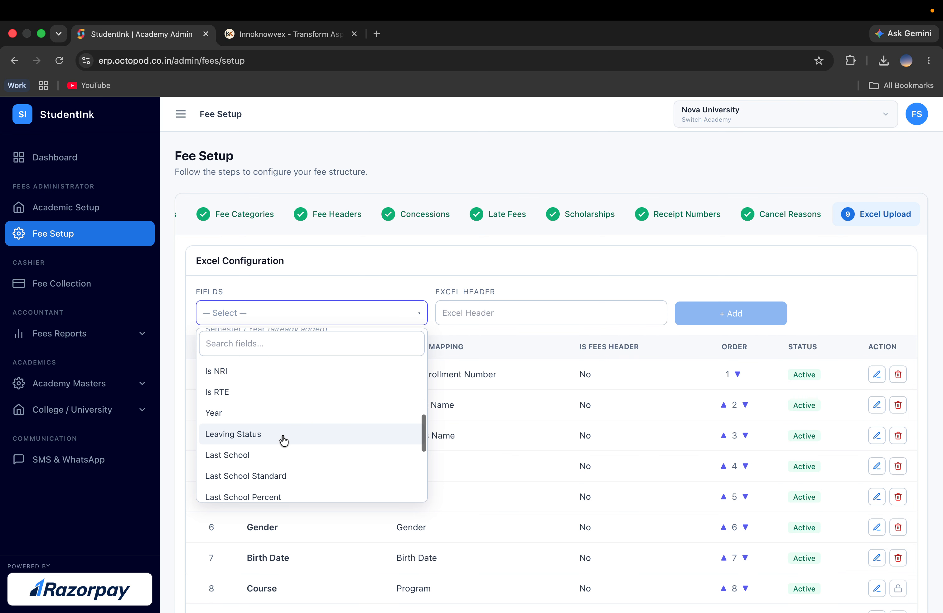
# Step: Choose the Last School field for a new Excel mapping and set its Excel header to "La"
pyautogui.click(264, 457)
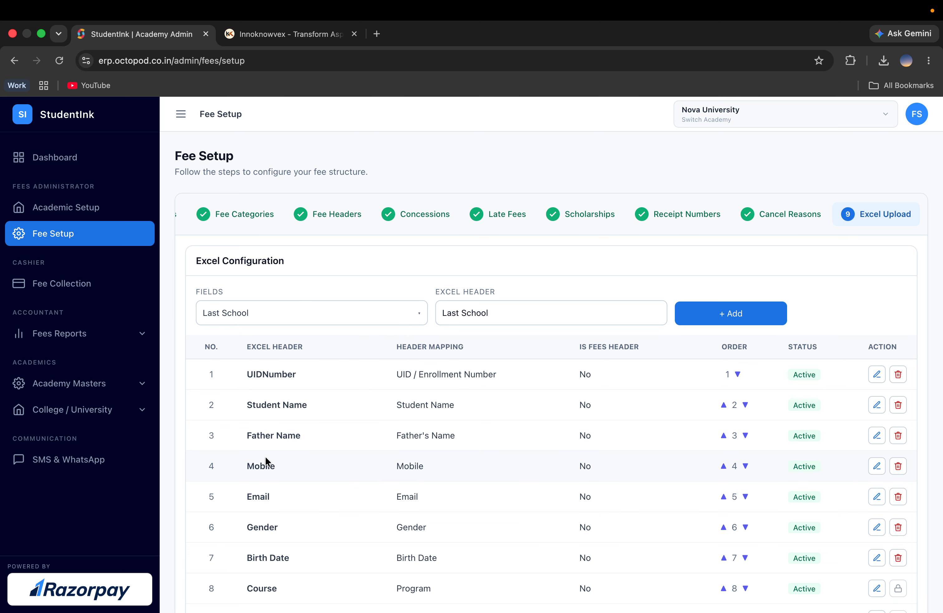
pyautogui.tripleClick(533, 317)
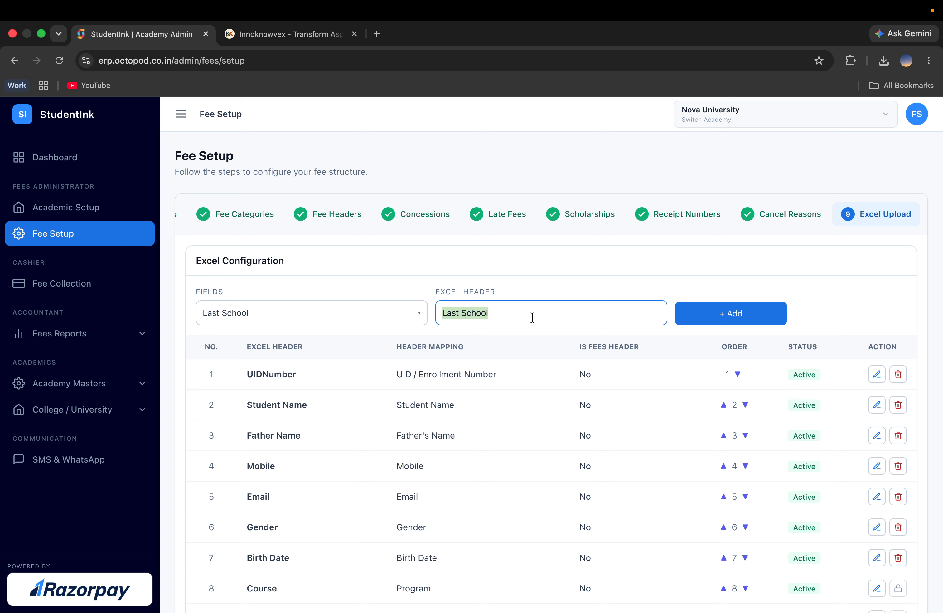
pyautogui.write('La')
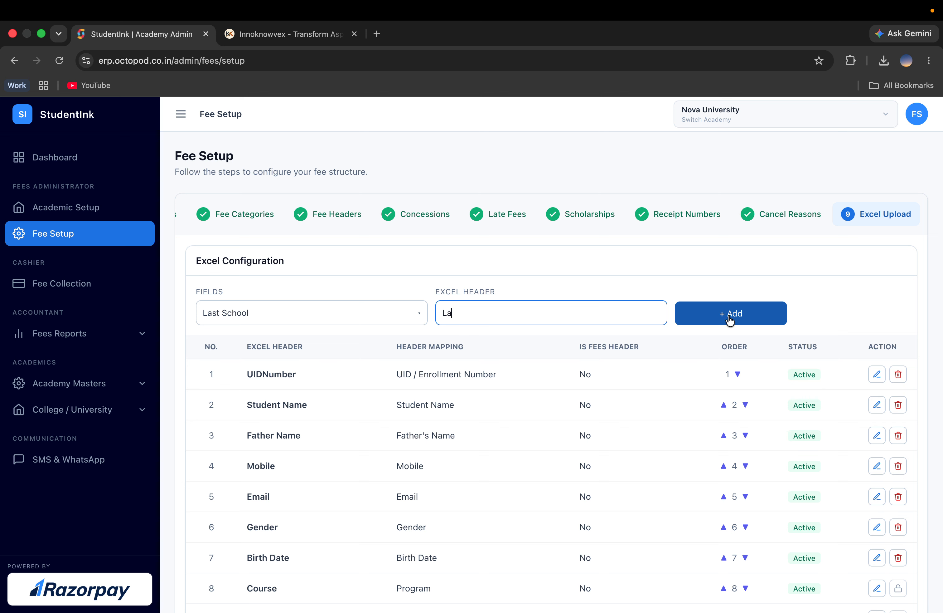
# Step: Review the configured Excel header mapping table, its fields and their order
pyautogui.scroll(-5, 539, 431)
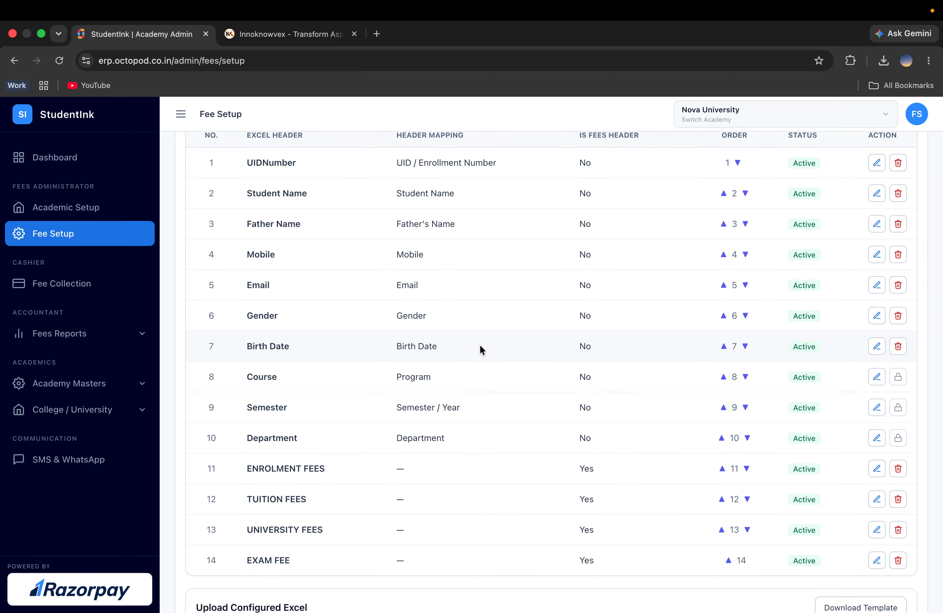
pyautogui.scroll(1, 481, 347)
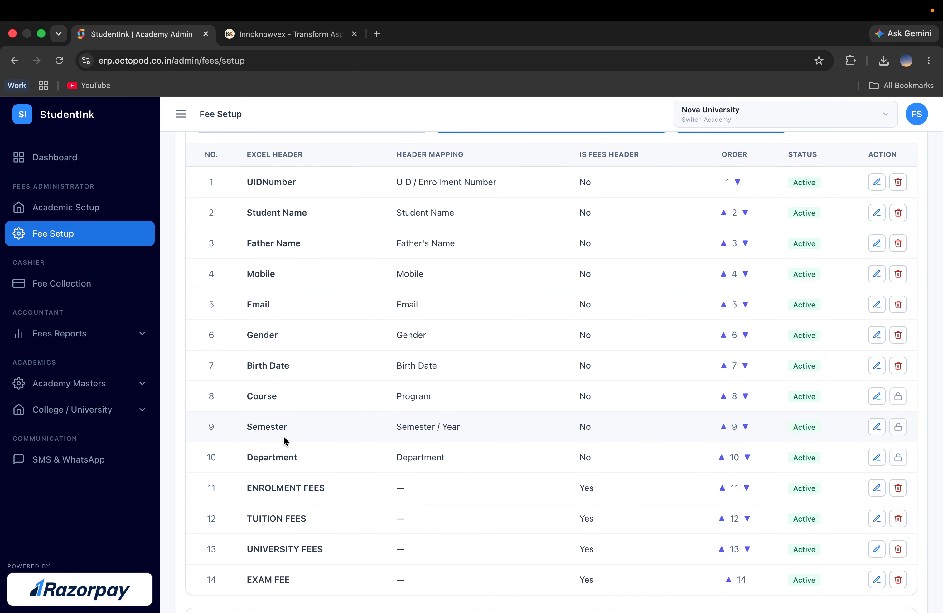
pyautogui.scroll(-1, 284, 437)
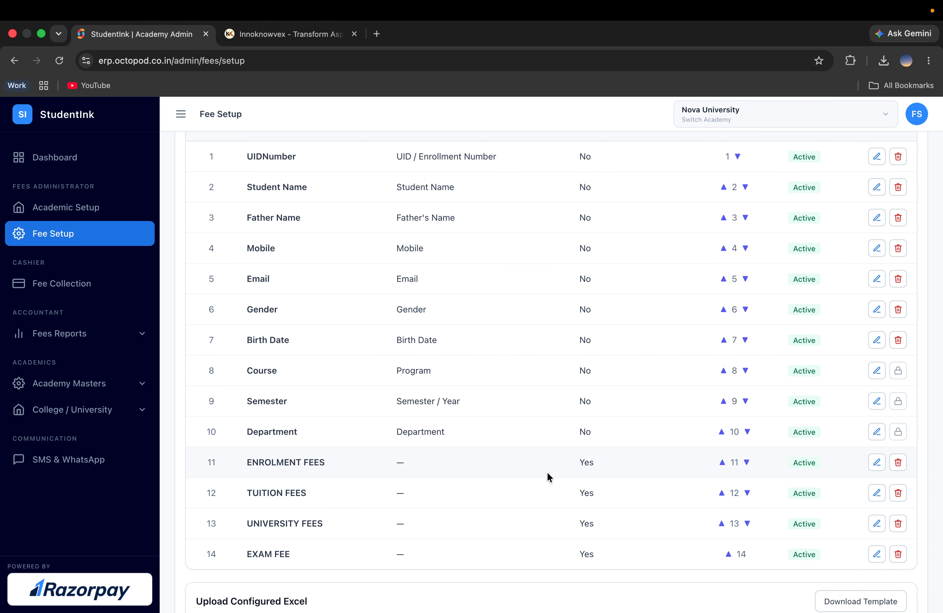
pyautogui.scroll(1, 548, 473)
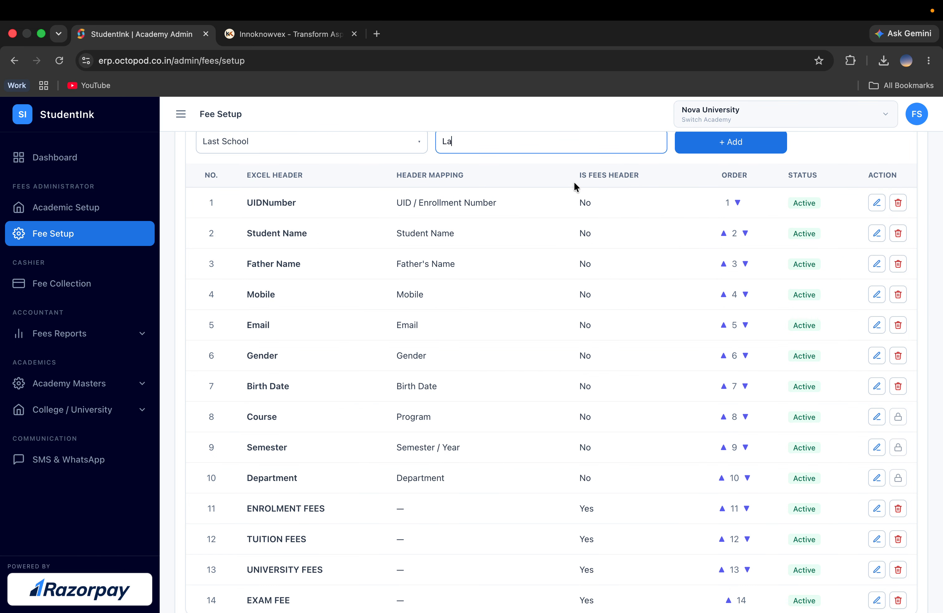
pyautogui.scroll(-1, 569, 378)
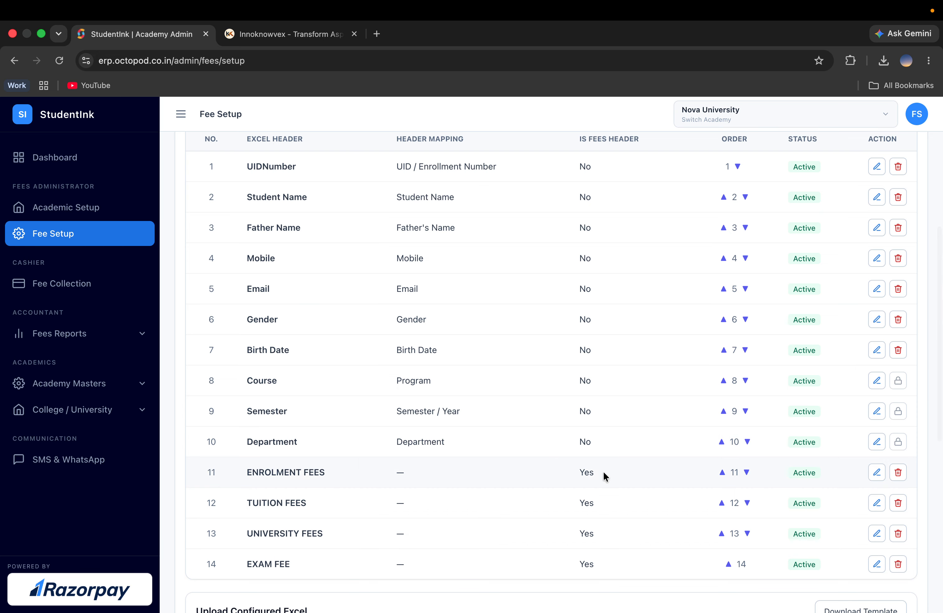
pyautogui.scroll(1, 600, 513)
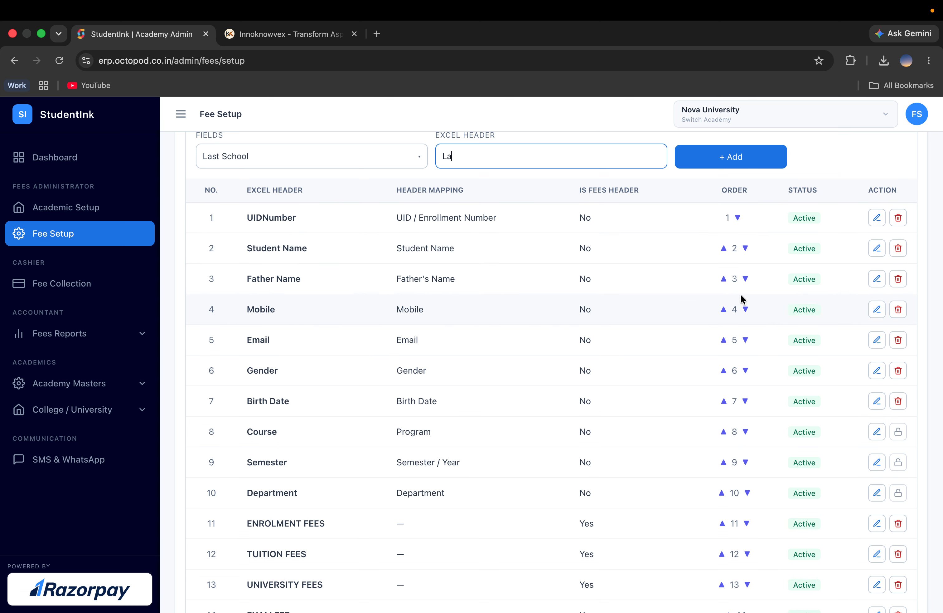
pyautogui.scroll(-2, 742, 300)
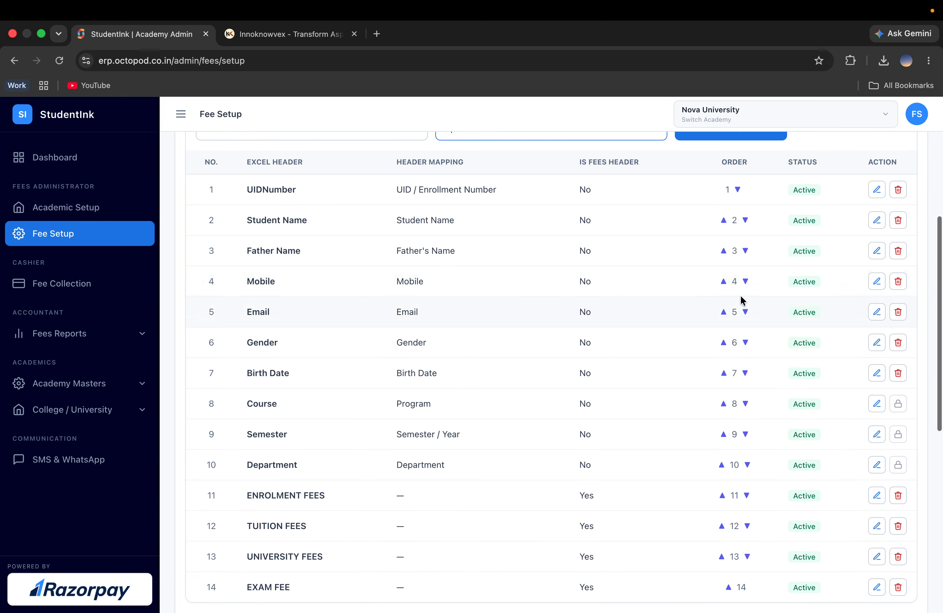
# Step: Open the UIDNumber row's Excel header for editing
pyautogui.click(872, 191)
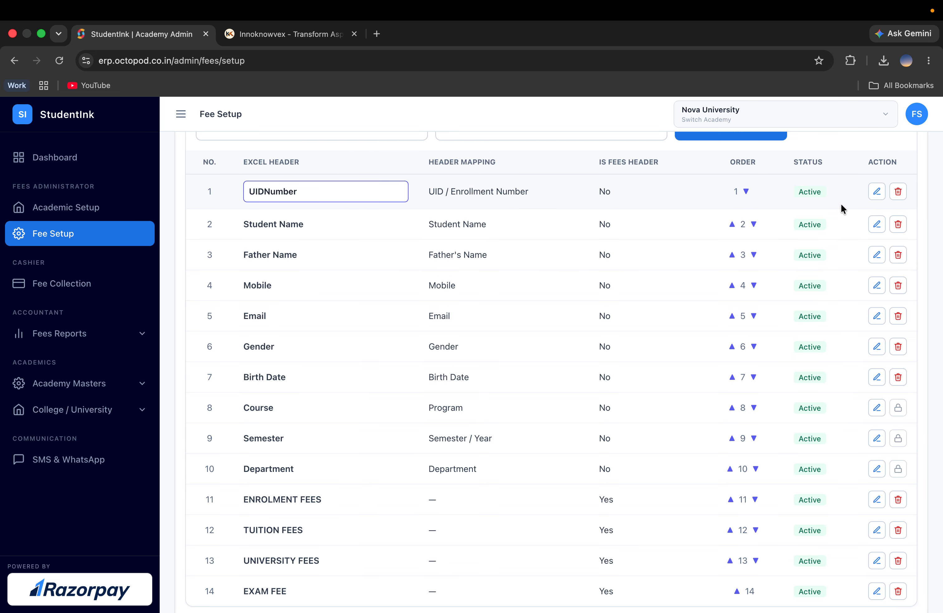
pyautogui.scroll(-5, 841, 203)
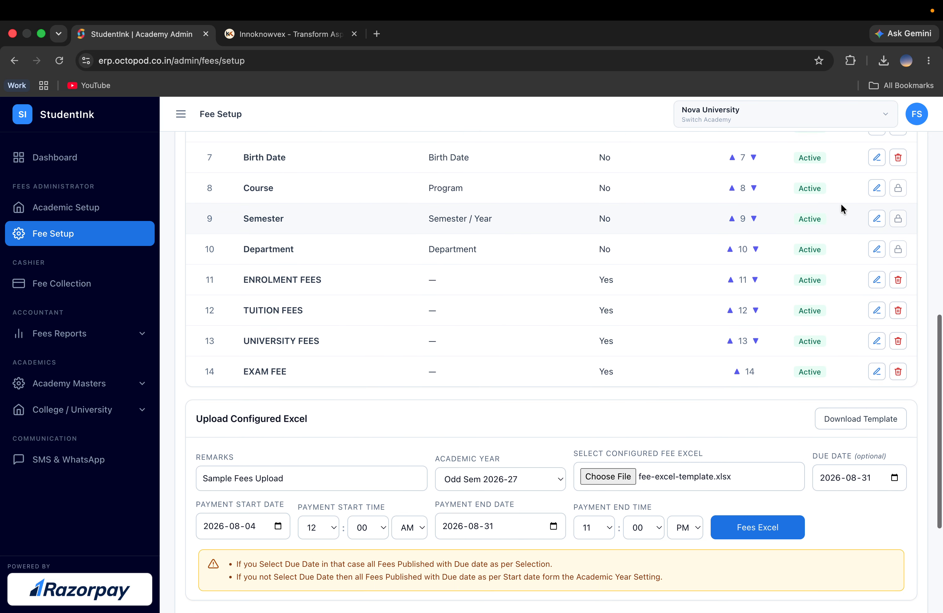
pyautogui.scroll(-3, 840, 203)
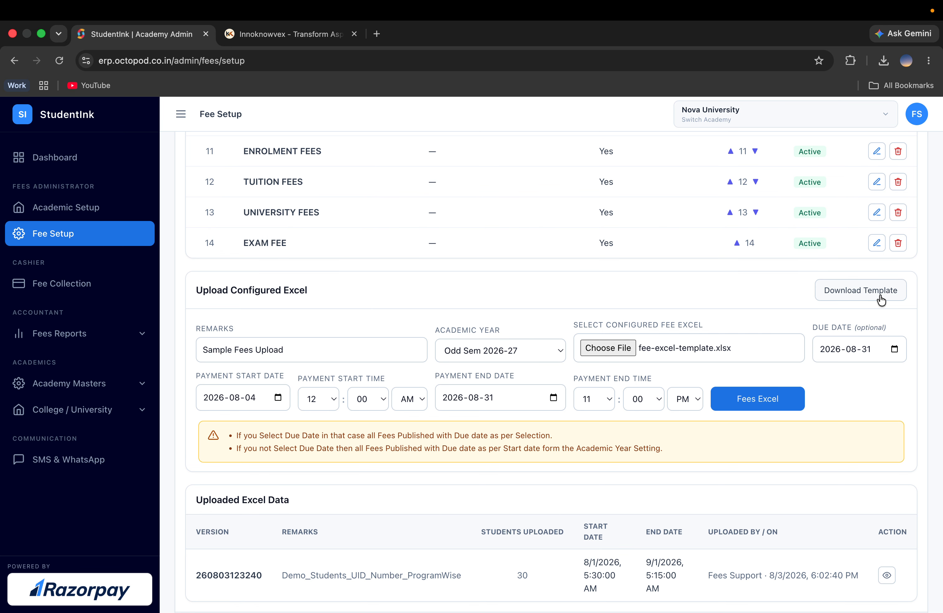
# Step: Switch to Excel to inspect the fee-excel-template columns and return to the browser
pyautogui.hotkey('ctrl', 'Right')
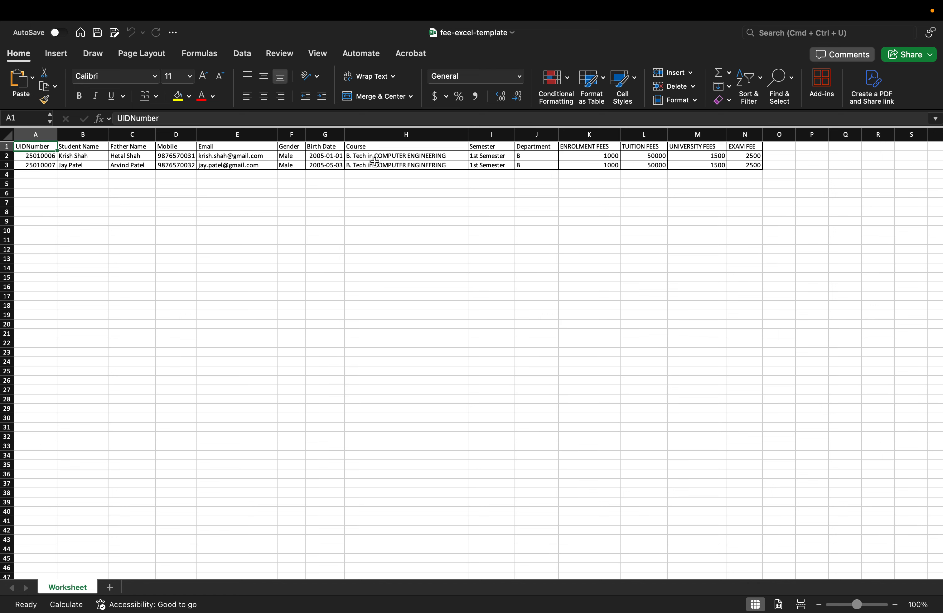
pyautogui.click(380, 148)
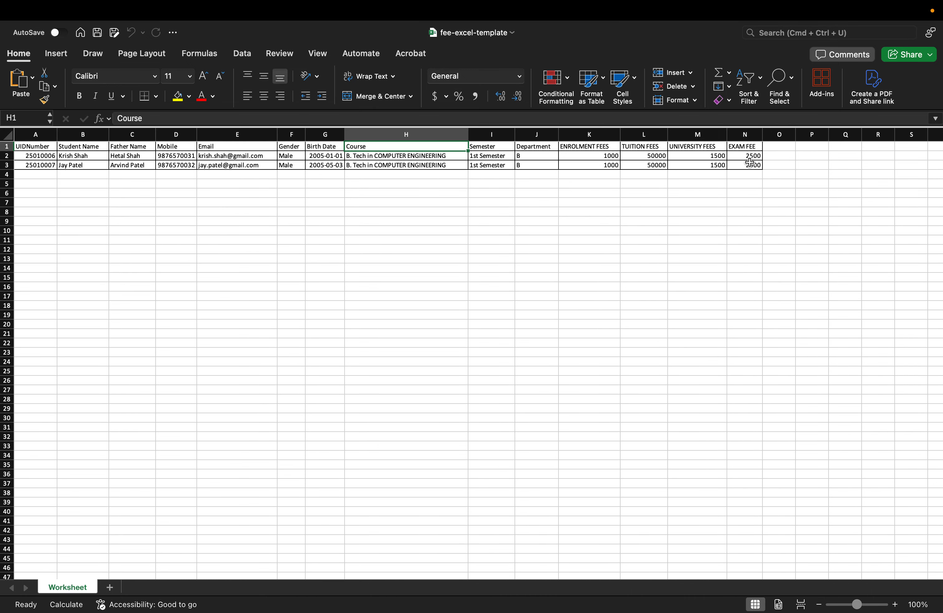
pyautogui.hotkey('ctrl', 'Left')
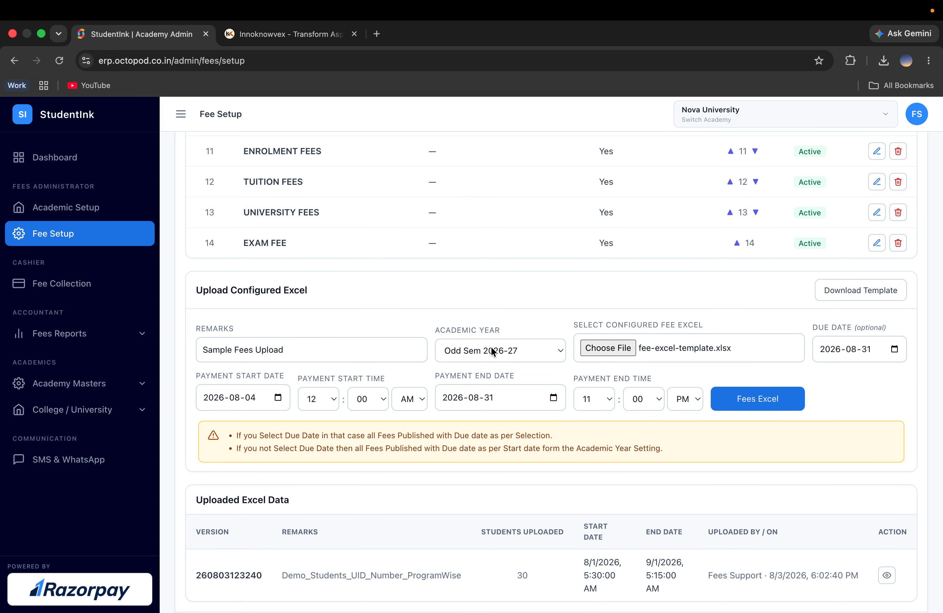
# Step: Select Odd Sem 2026-27 as the academic year and upload the configured fee Excel
pyautogui.click(537, 356)
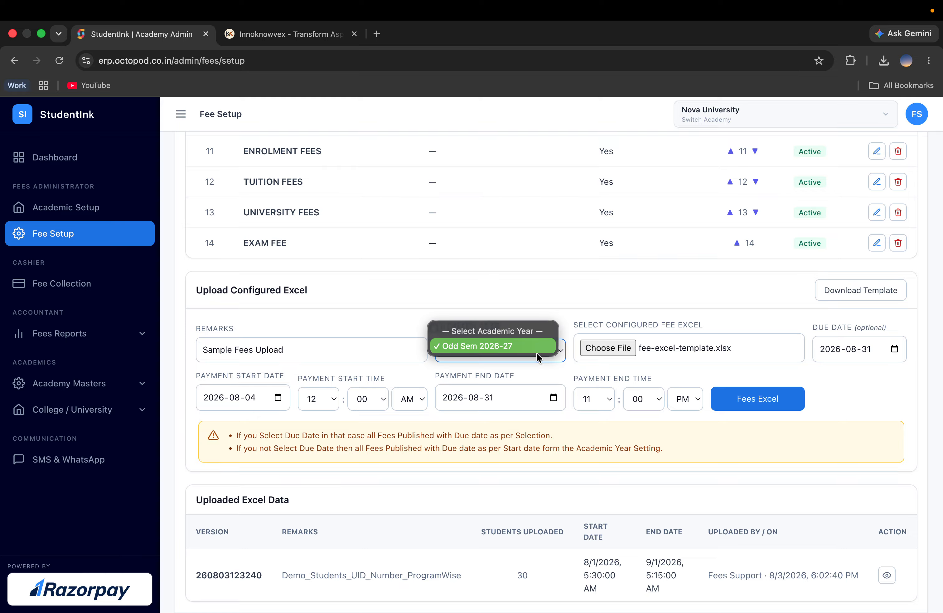
pyautogui.click(515, 350)
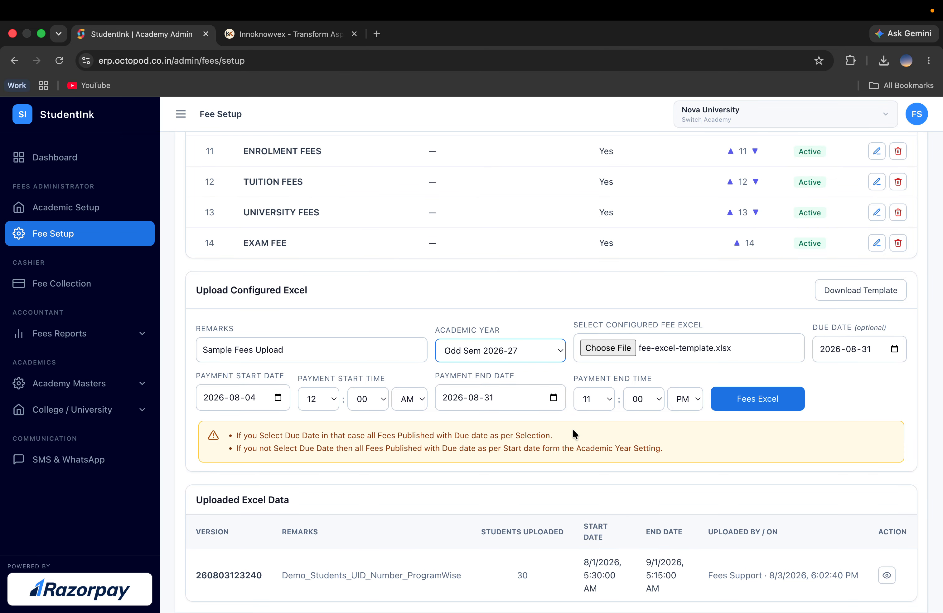
pyautogui.click(773, 404)
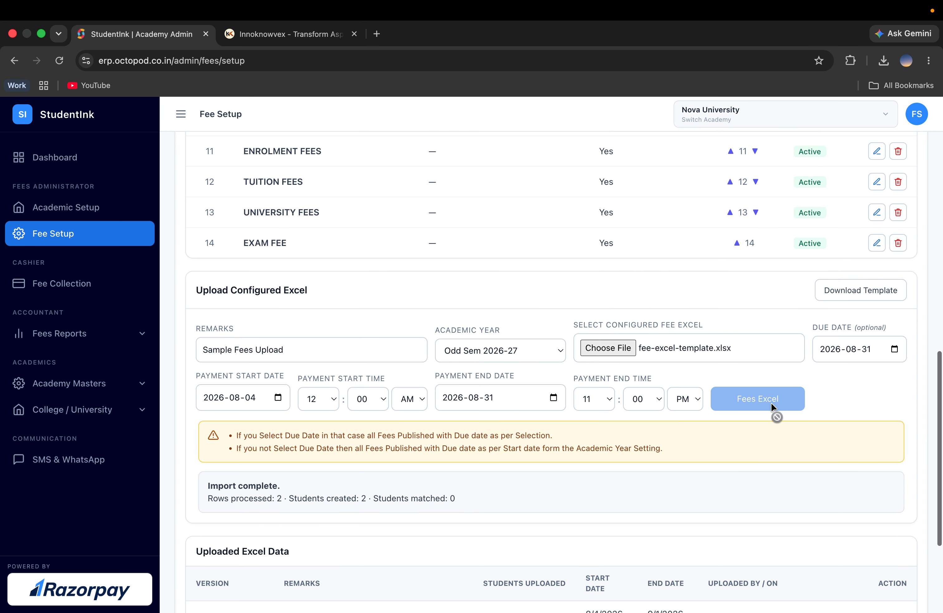
# Step: Open the details of the newly uploaded Sample Fees Upload version
pyautogui.scroll(-5, 774, 405)
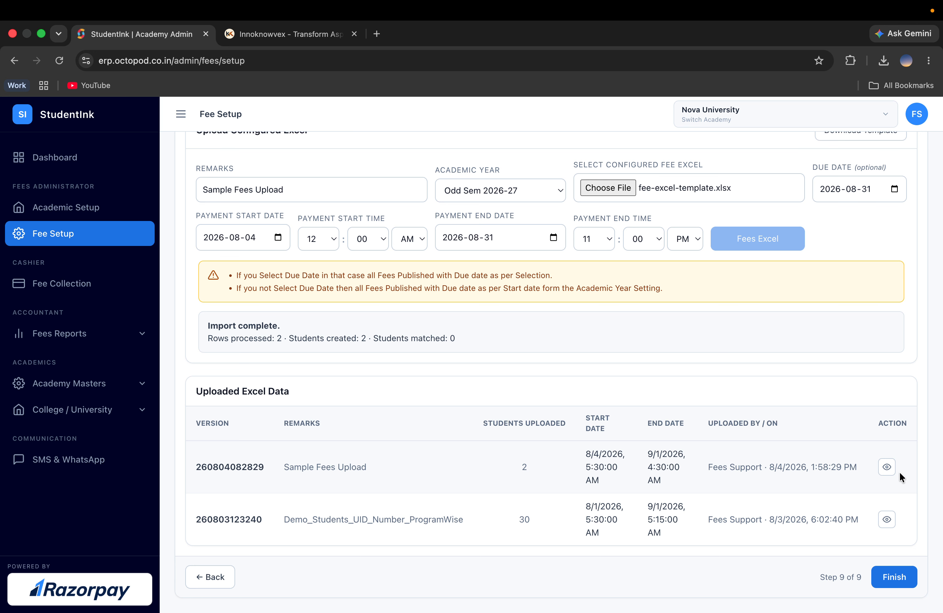
pyautogui.click(887, 467)
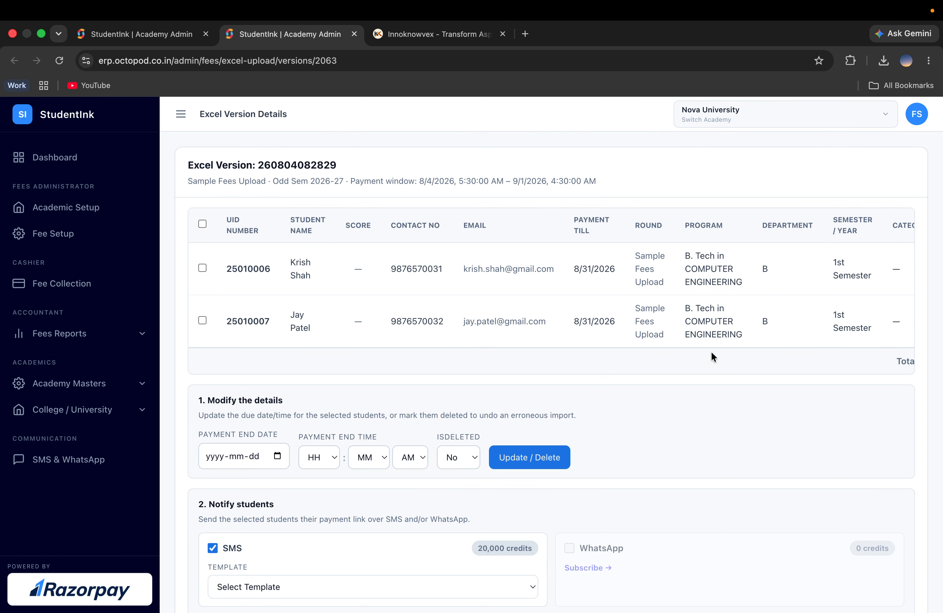
# Step: Select all students in the uploaded Excel version
pyautogui.hscroll(5, 687, 328)
pyautogui.hscroll(-5, 687, 334)
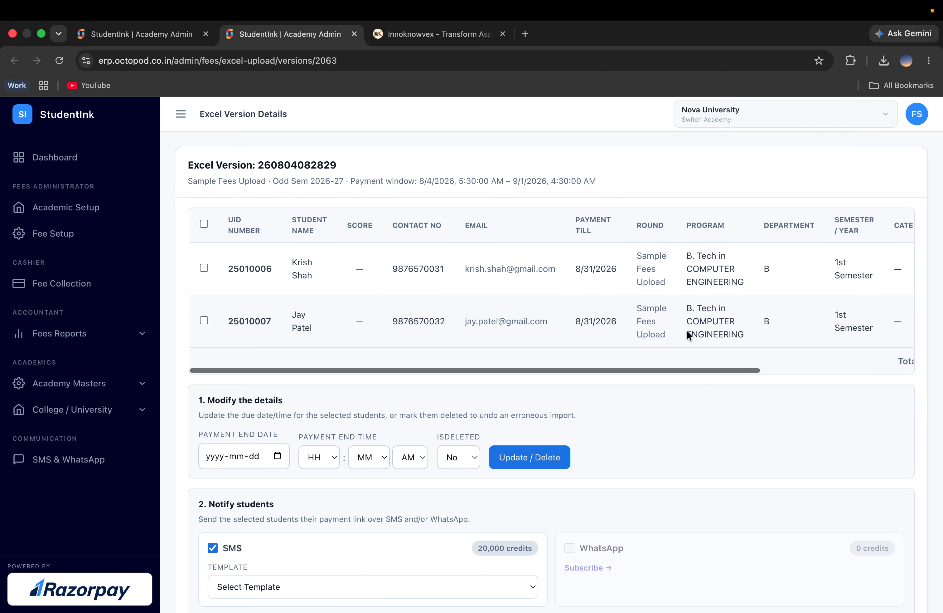
pyautogui.click(202, 224)
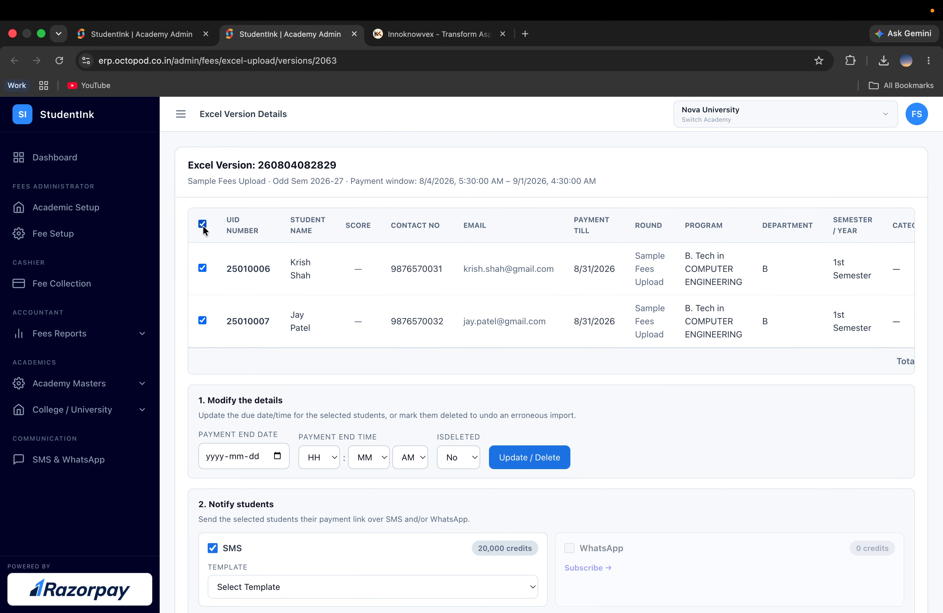
# Step: Open the SMS template choices for the payment reminder without choosing one
pyautogui.scroll(-3, 307, 470)
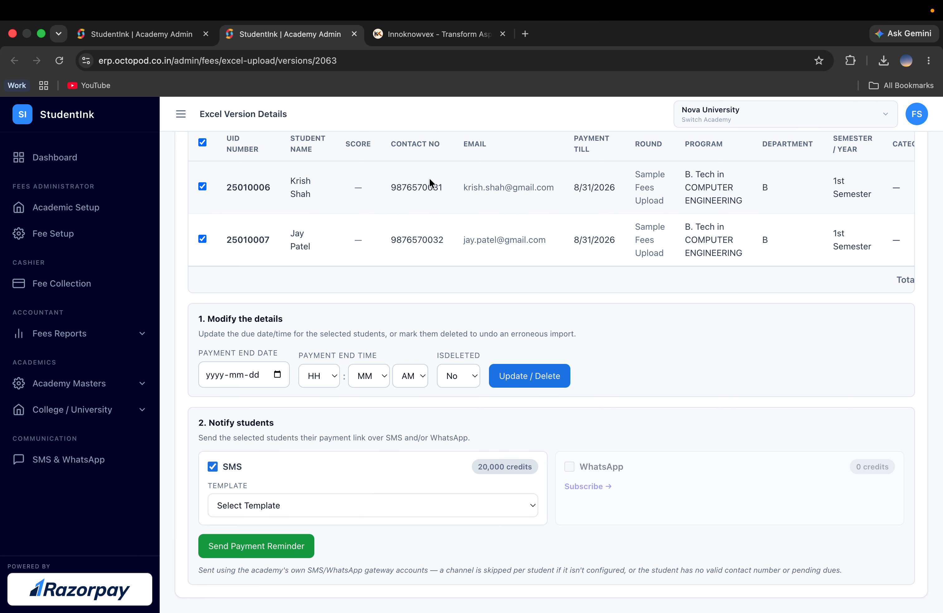
pyautogui.click(423, 508)
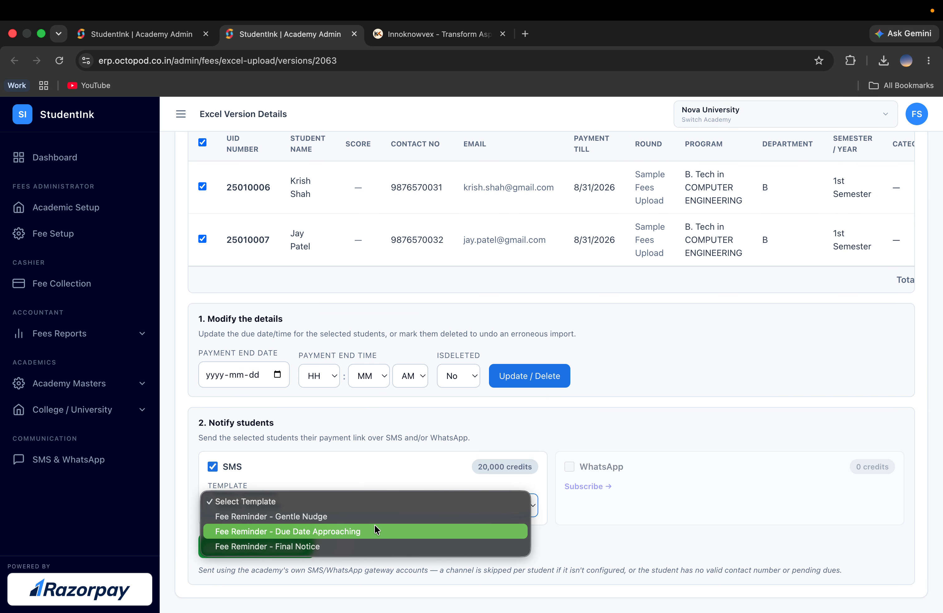
pyautogui.click(625, 414)
# Step: Go to the Fee Collection page
pyautogui.scroll(3, 625, 416)
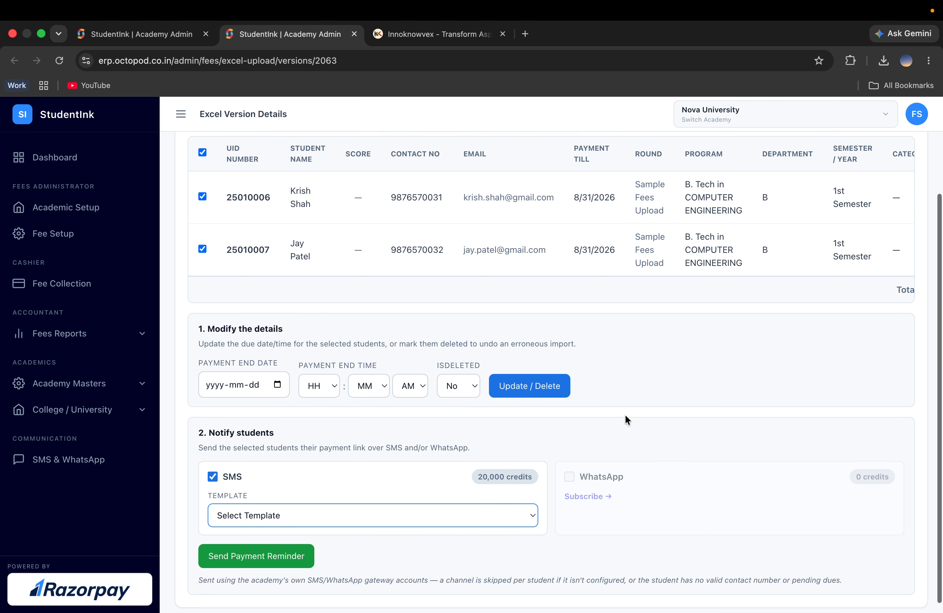
pyautogui.scroll(1, 625, 413)
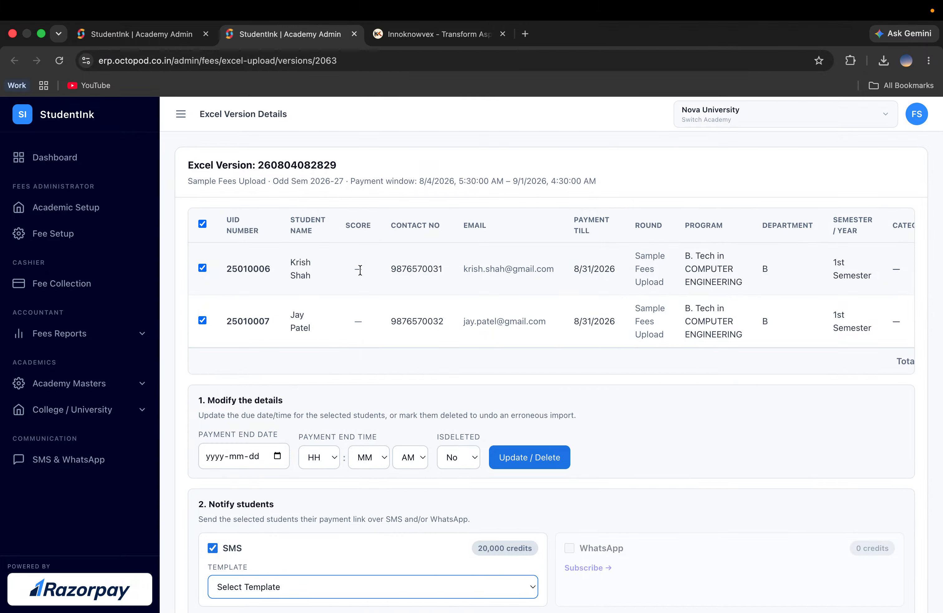
pyautogui.scroll(-3, 360, 271)
pyautogui.scroll(3, 360, 272)
pyautogui.click(69, 293)
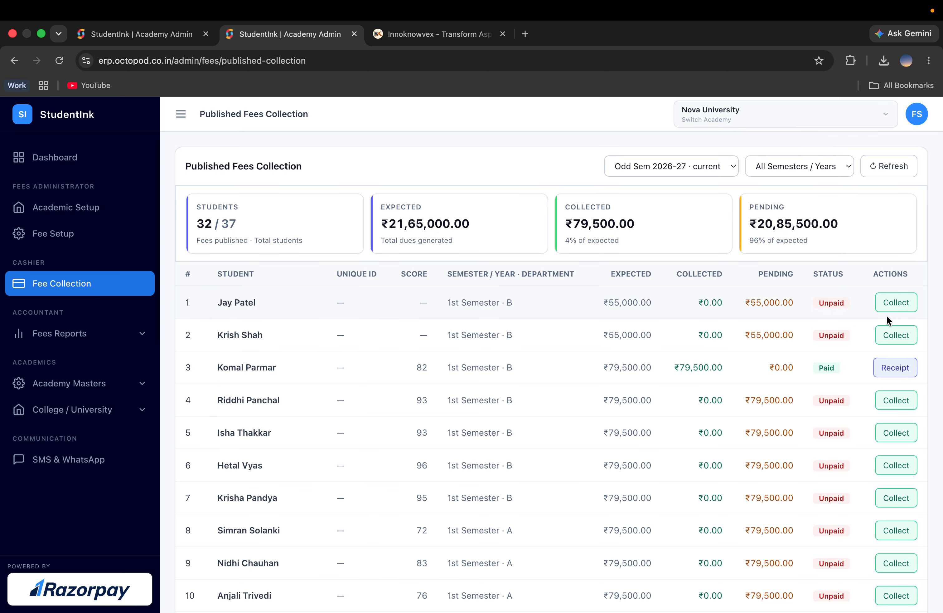
# Step: Open the payment page for the first unpaid student's outstanding fees
pyautogui.click(894, 303)
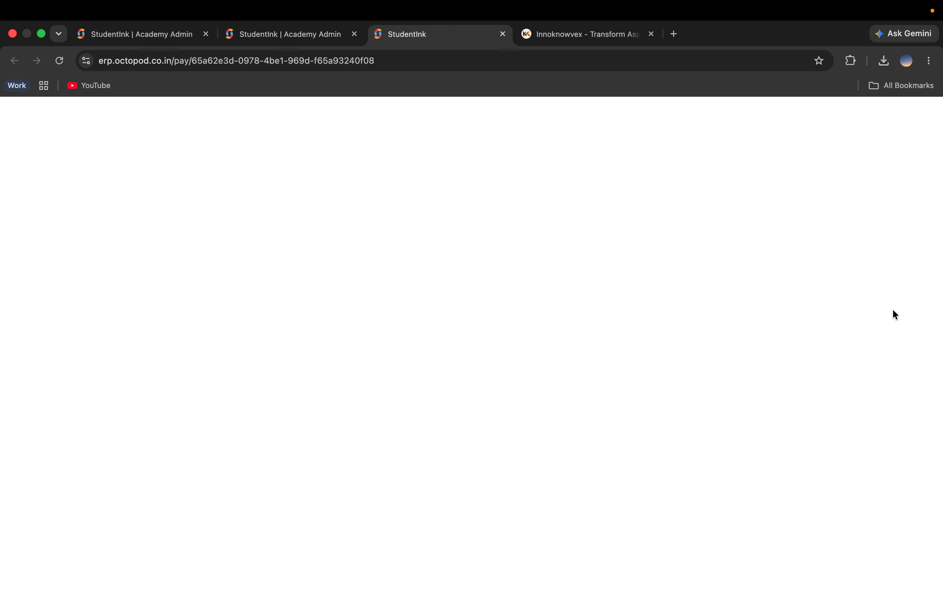
pyautogui.scroll(-5, 567, 322)
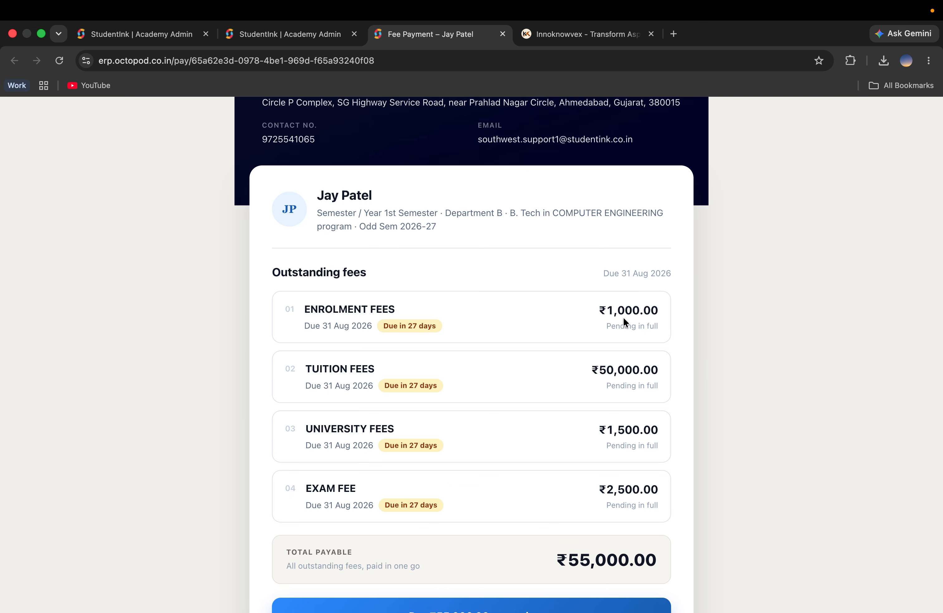
pyautogui.scroll(-3, 623, 463)
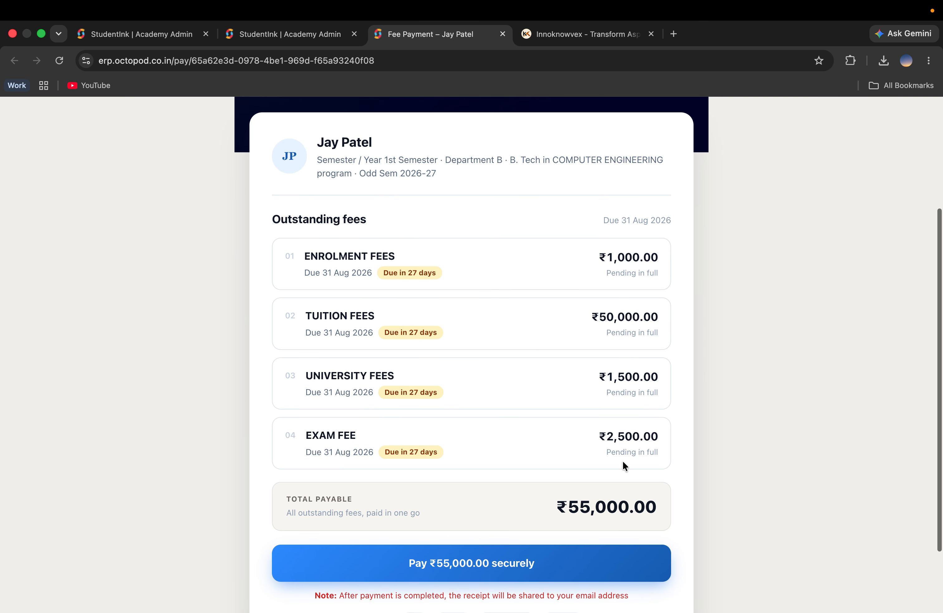
# Step: Pay the ₹55,000.00 total through Razorpay using the UPI QR option
pyautogui.click(475, 562)
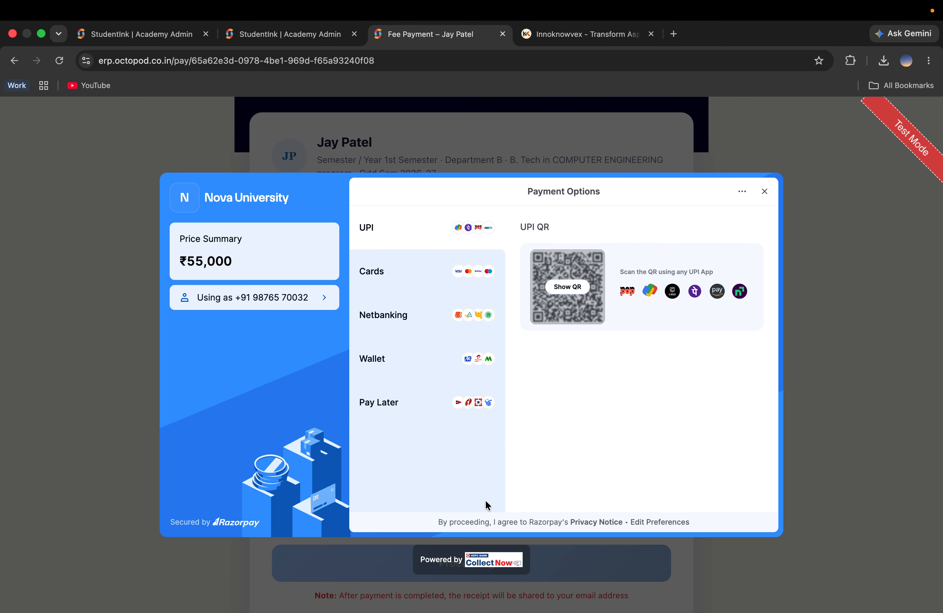
pyautogui.click(577, 288)
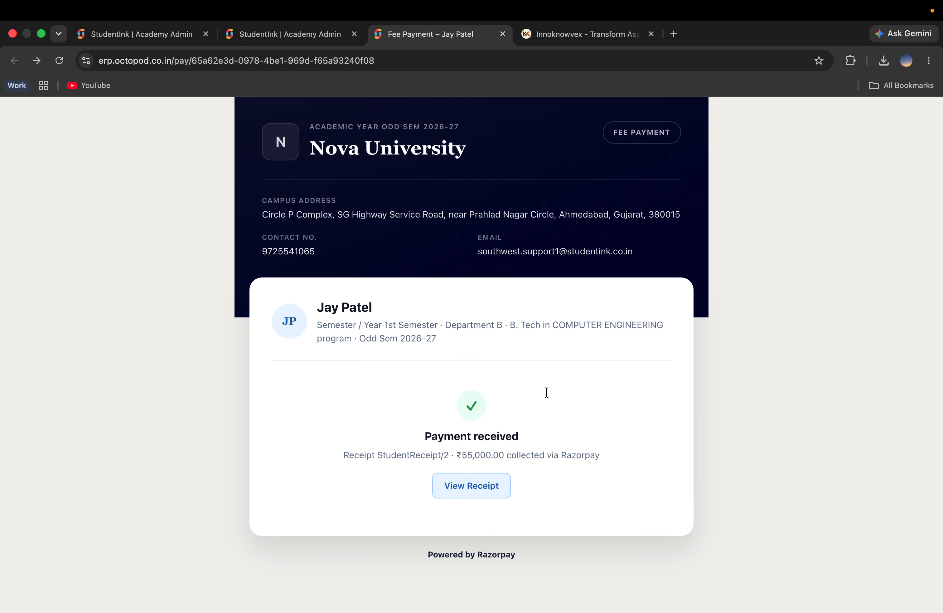
# Step: Try to open the payment receipt and close the alert
pyautogui.click(473, 491)
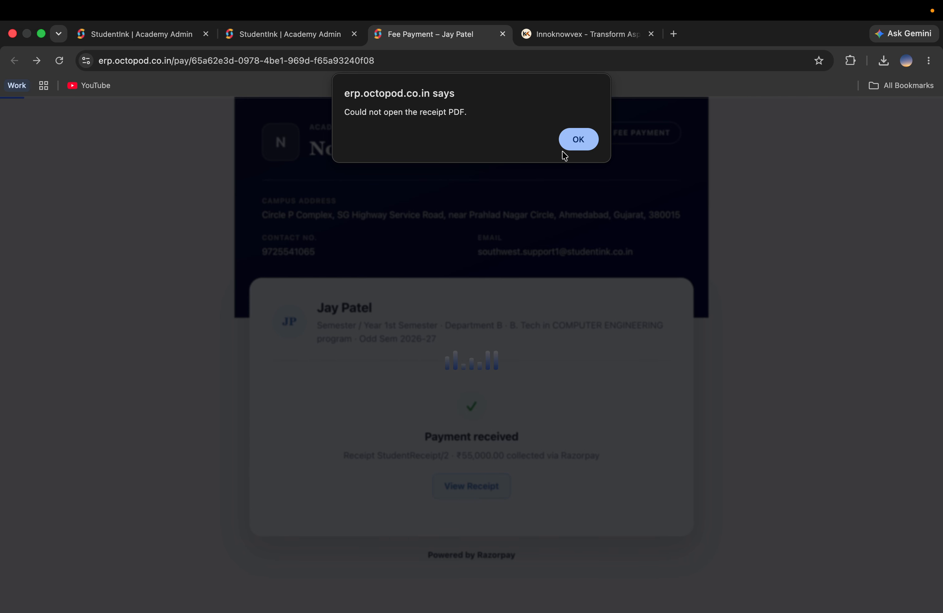
pyautogui.click(576, 146)
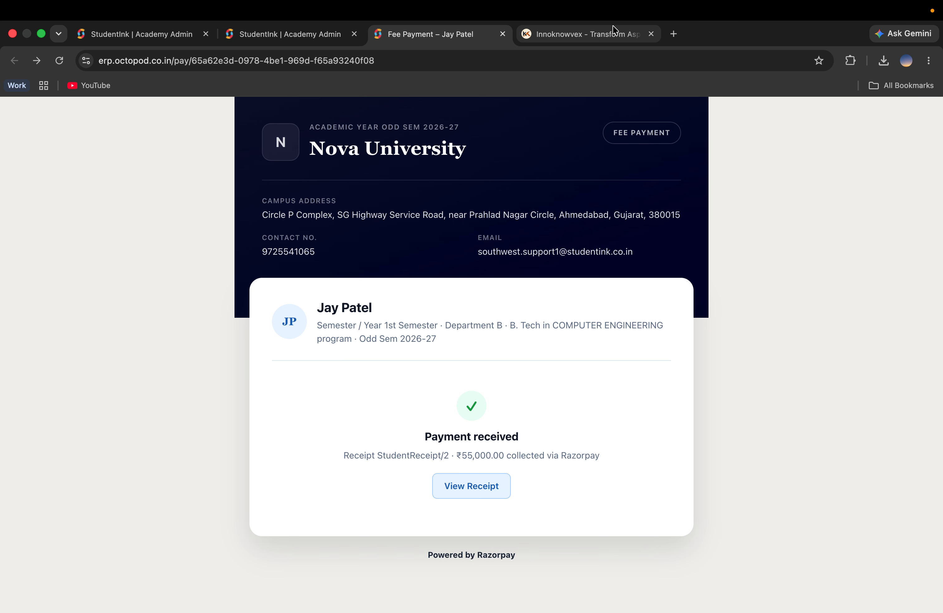